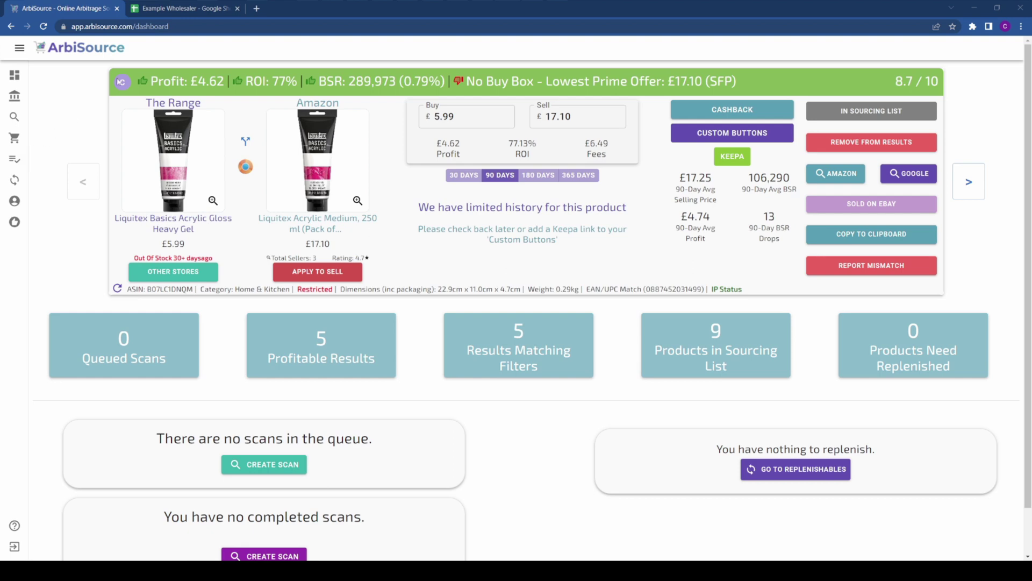
Switch to the 'Example Wholesaler - Google Sheets' browser tab.
click(182, 8)
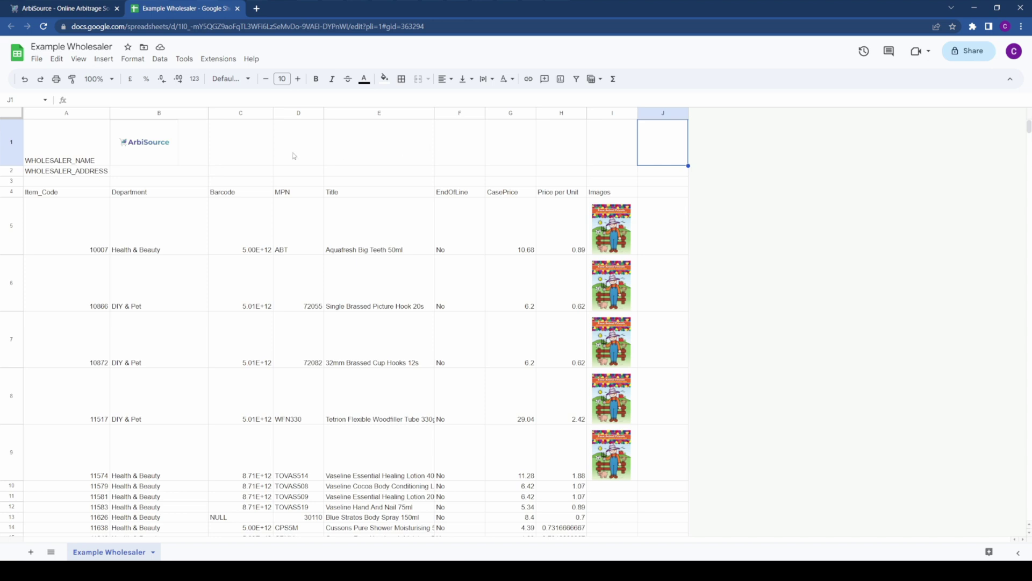
Apply Automatic number format to column C so barcodes show all 13 digits.
click(232, 112)
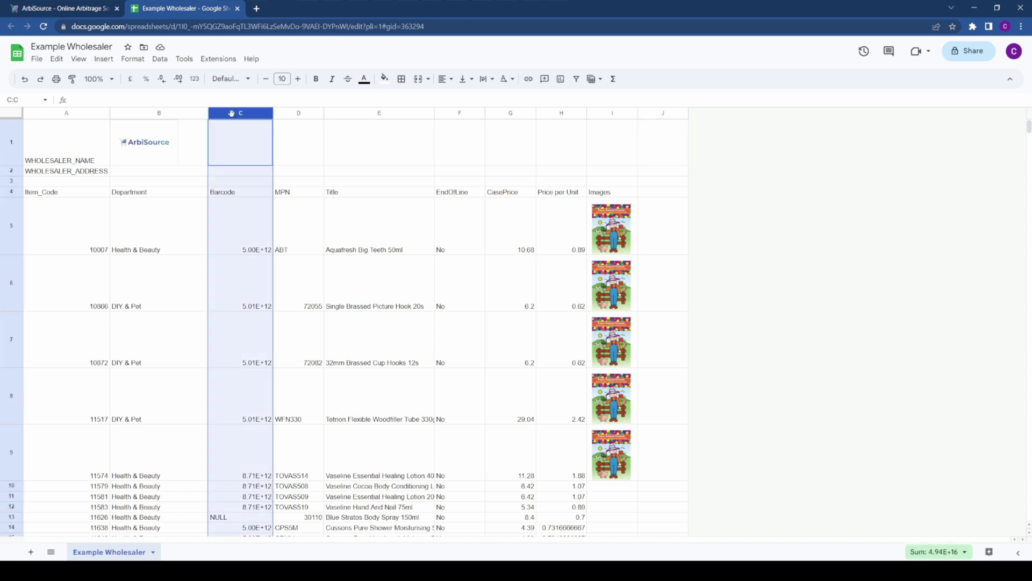
click(132, 59)
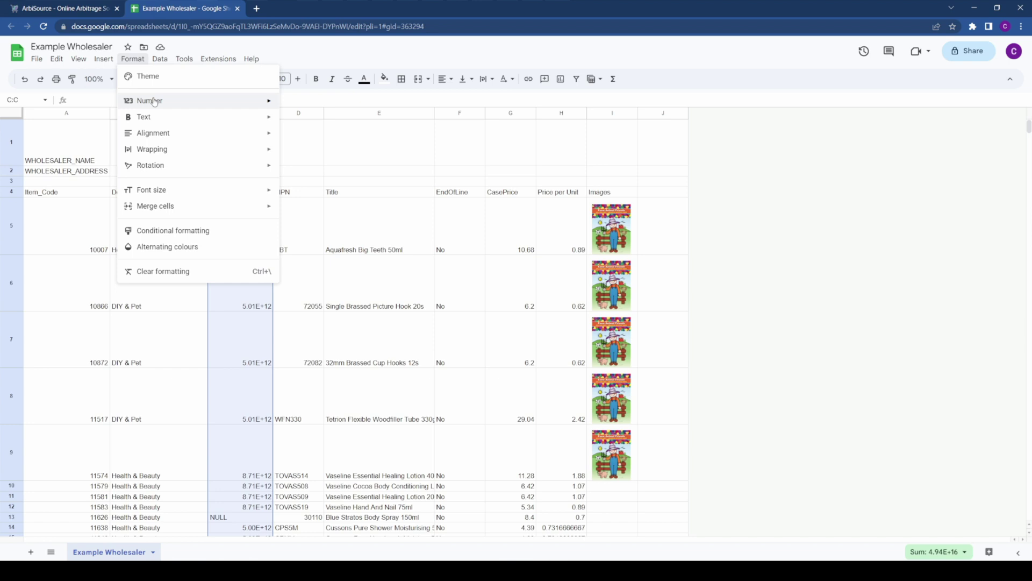
mouse_move(184, 106)
click(304, 106)
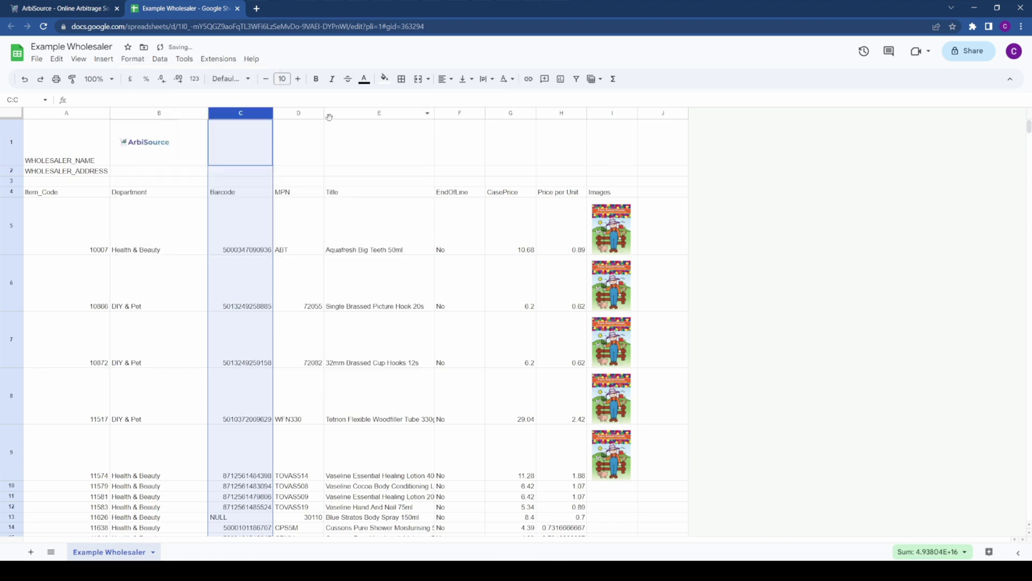
Delete the Images column (column I) from the spreadsheet.
click(600, 115)
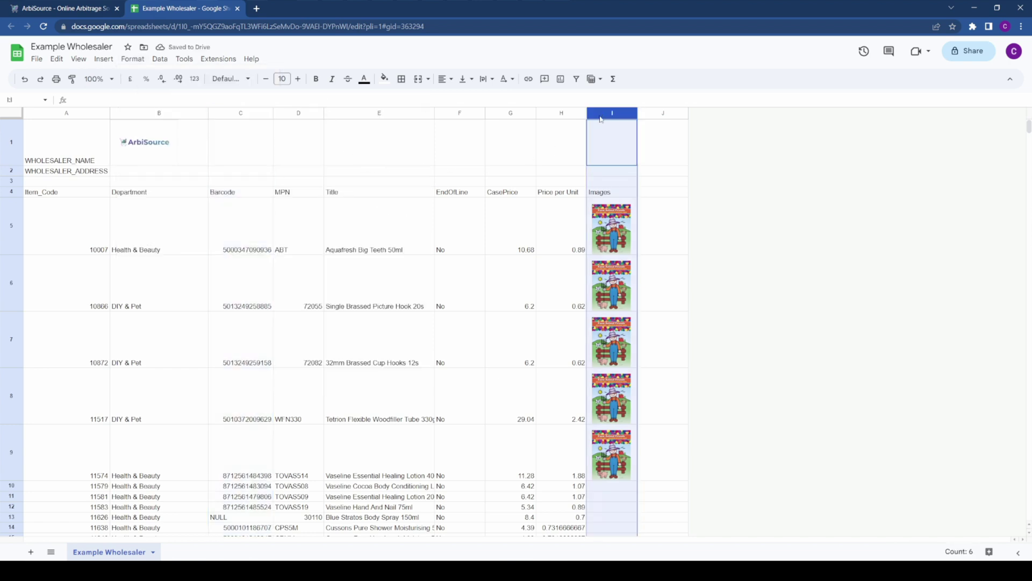
right_click(600, 119)
click(645, 233)
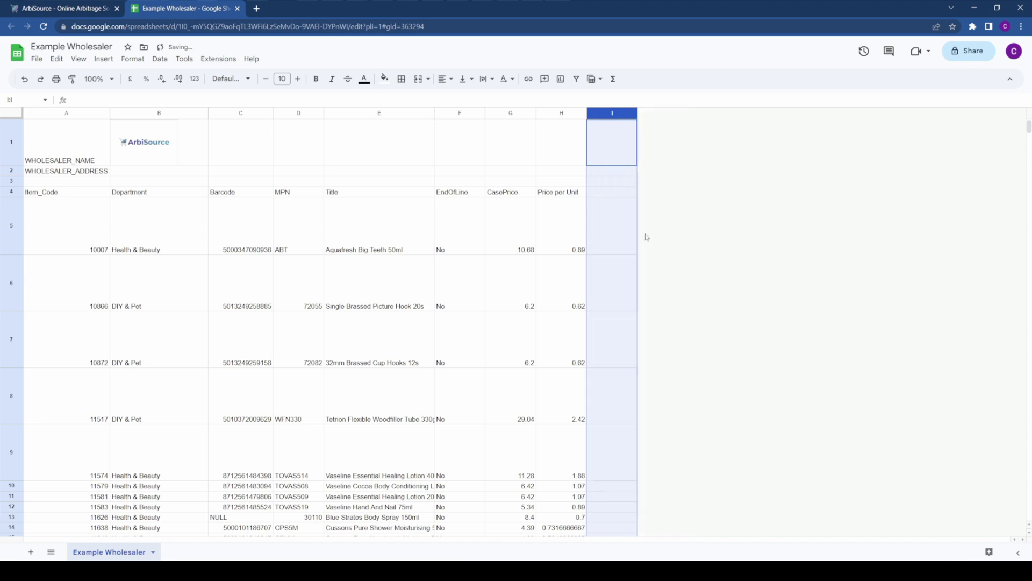
Delete the three wholesaler header rows 1–3 so Item_Code headings sit in row 1.
drag(12, 143, 12, 182)
right_click(13, 182)
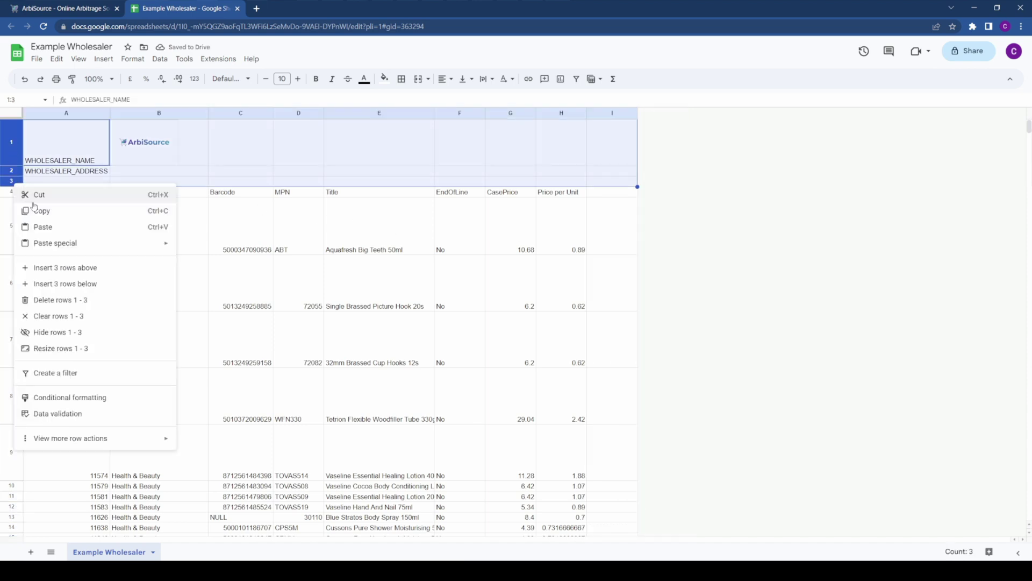
click(62, 301)
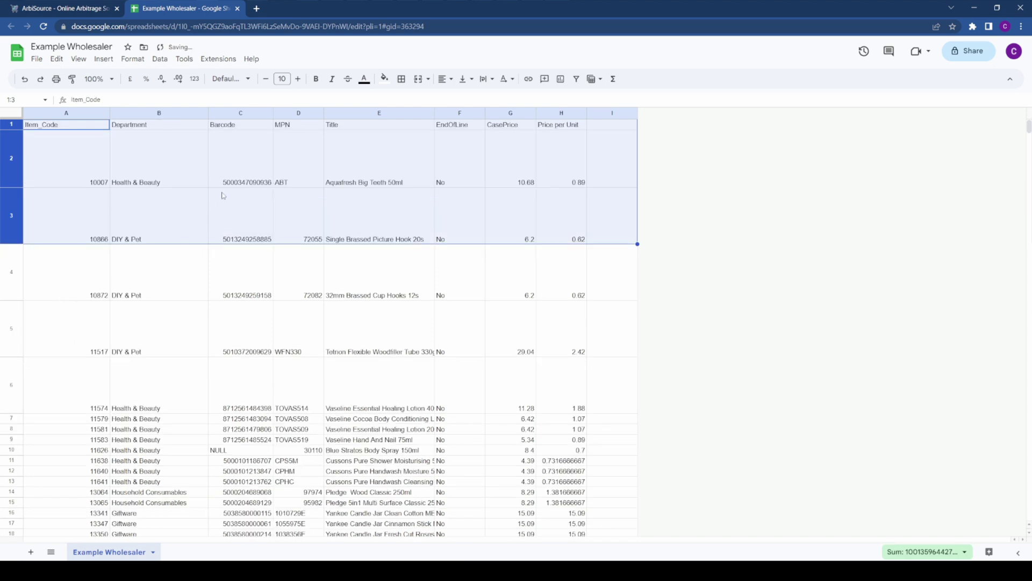
click(239, 169)
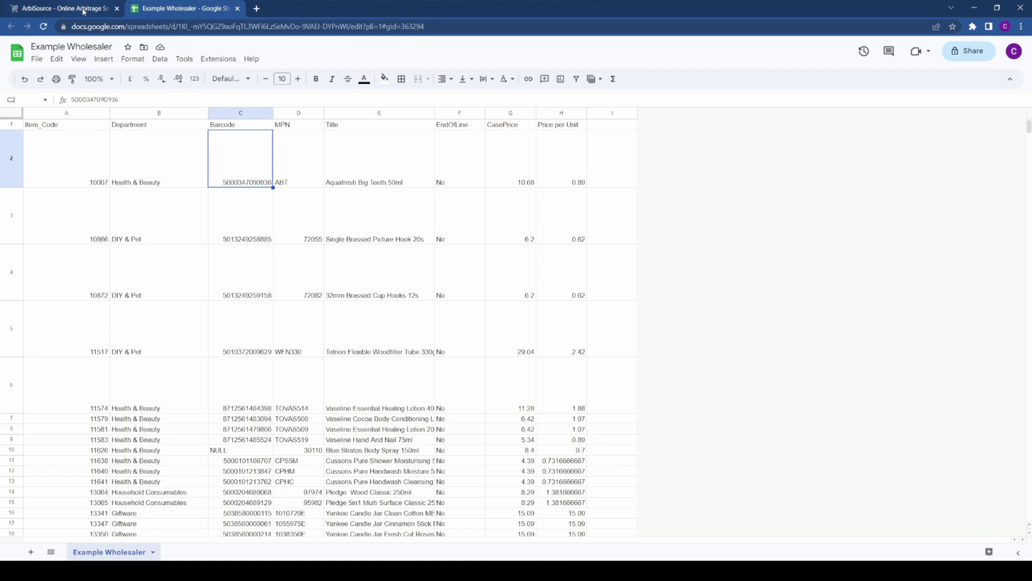
Back in ArbiSource, start a new wholesale scan from the Scans page.
click(83, 11)
click(15, 119)
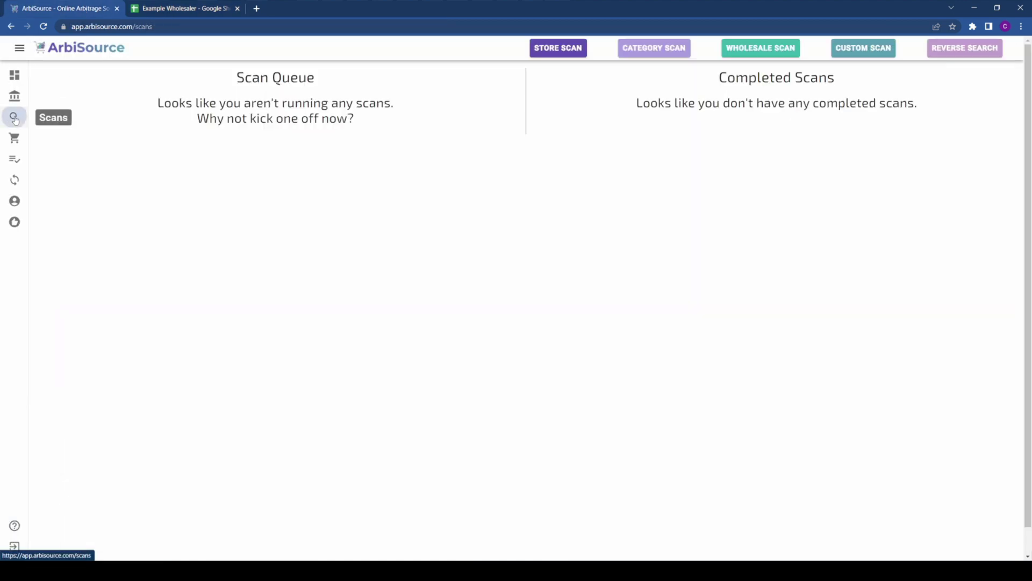
click(789, 52)
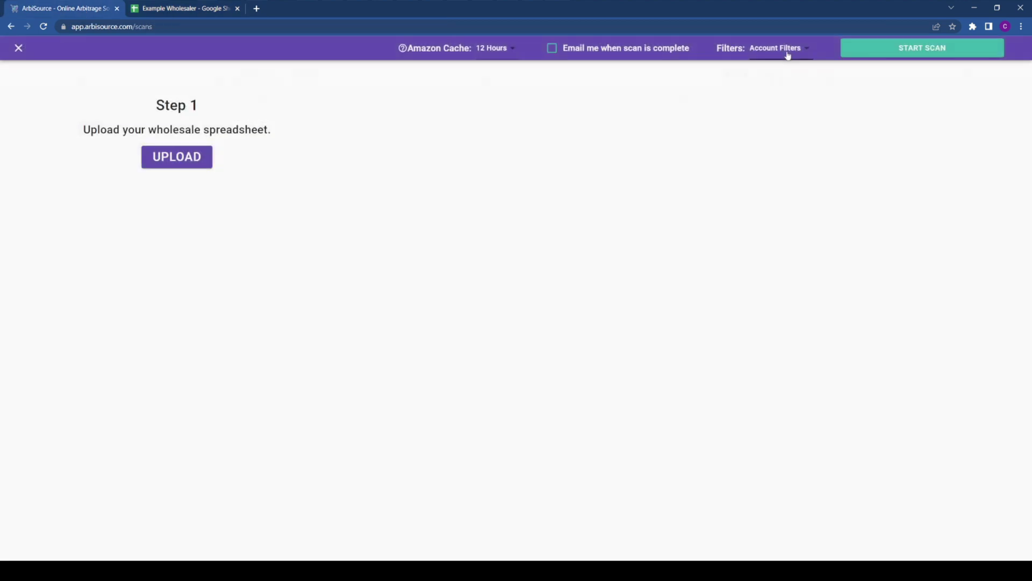
Upload the Example Wholesaler CSV and enter 'Example' as the wholesaler name.
click(204, 166)
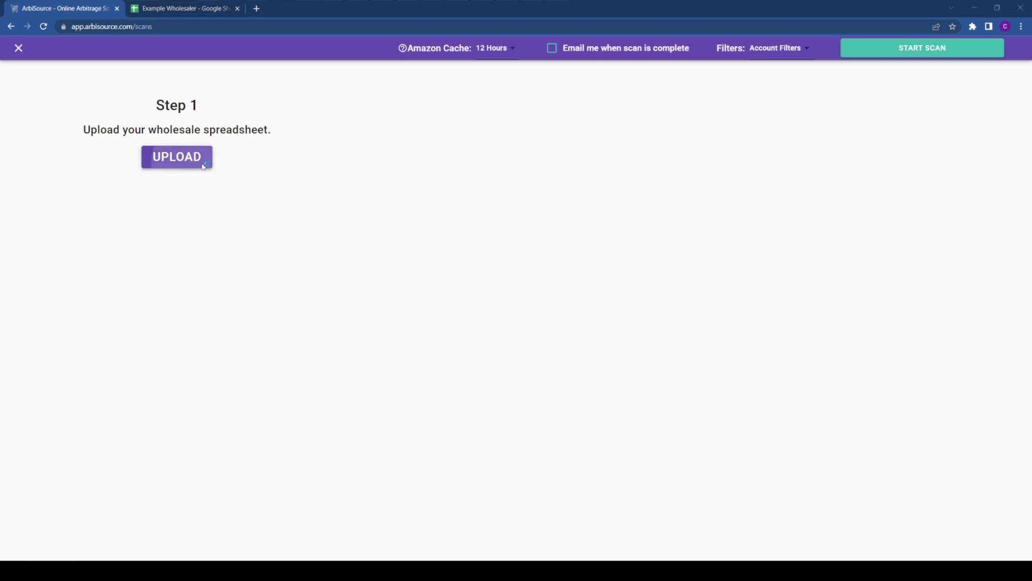
click(102, 76)
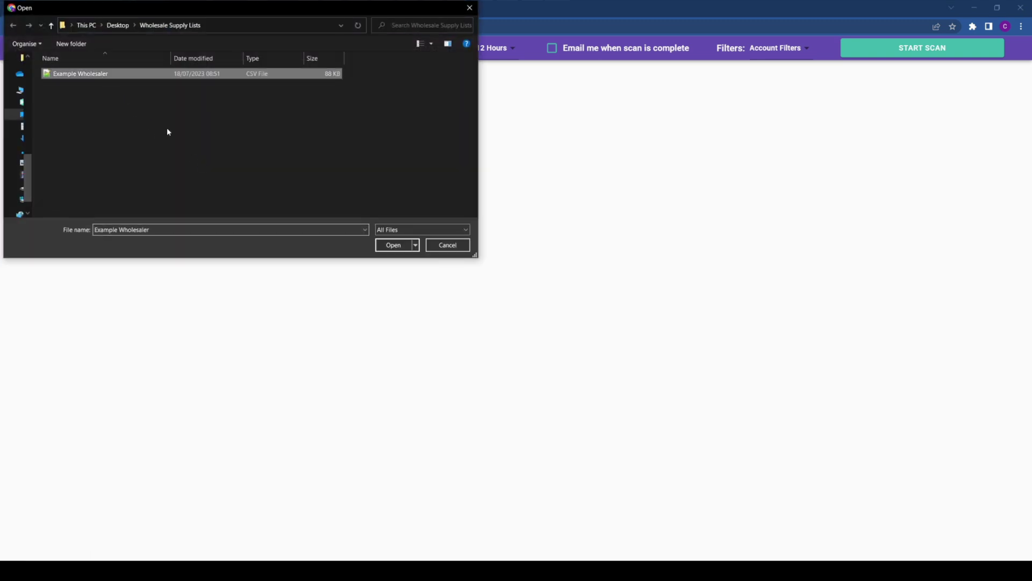
click(390, 245)
click(505, 165)
text(Ex)
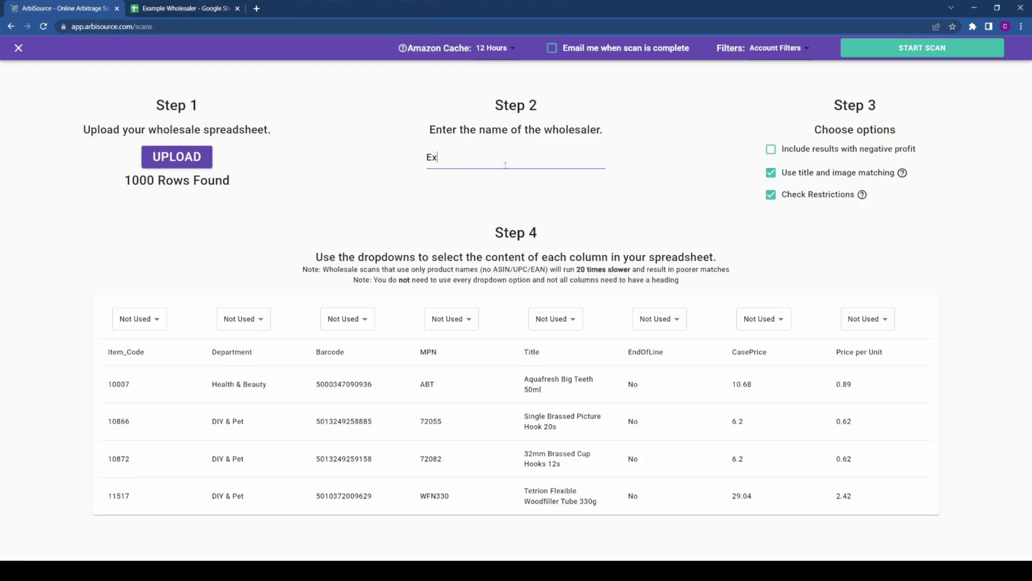
text(ample)
click(636, 173)
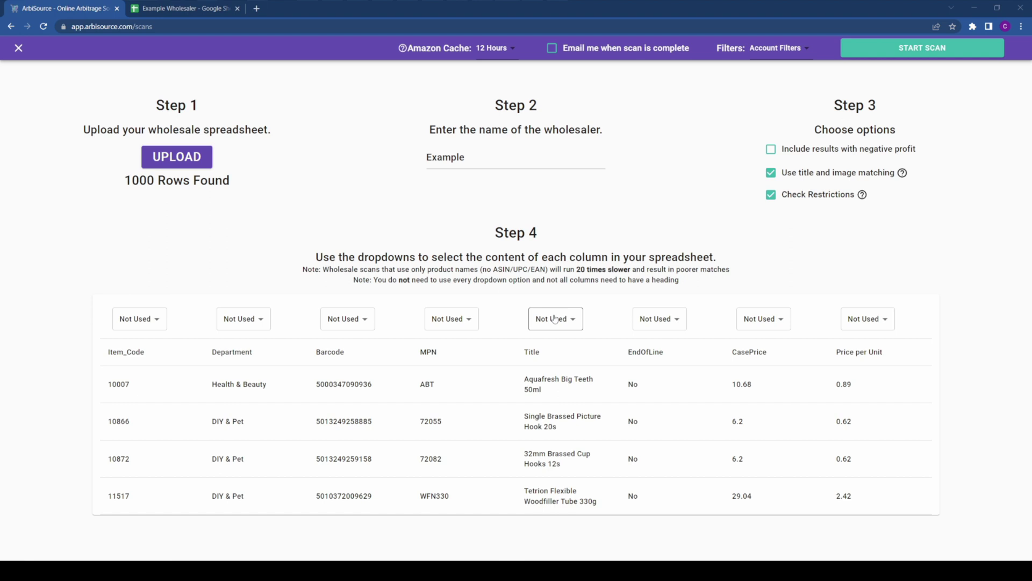
Map Title to Product Name, Barcode to UPC/EAN, and Price per Unit to Price Excl VAT.
click(554, 319)
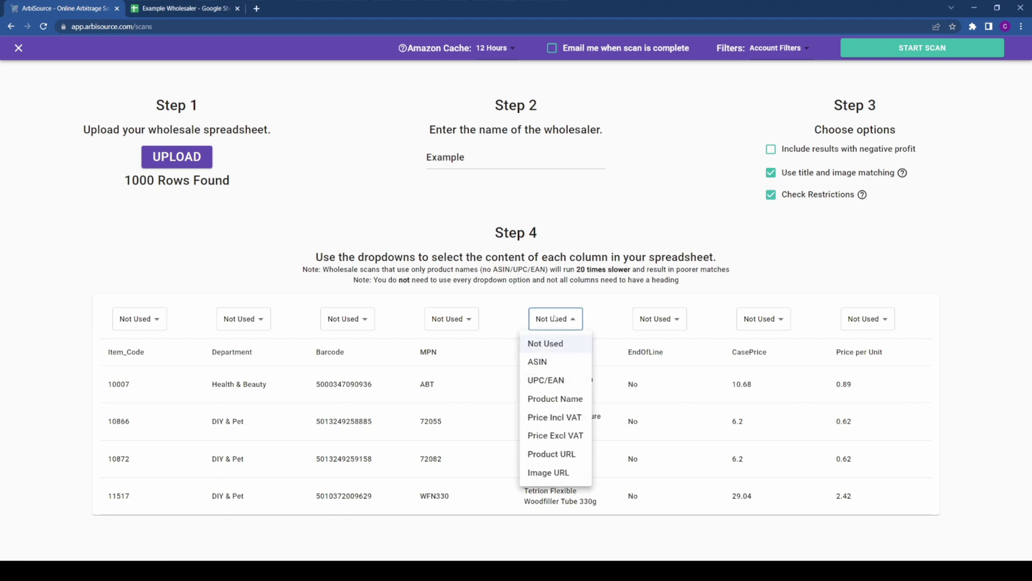
click(558, 397)
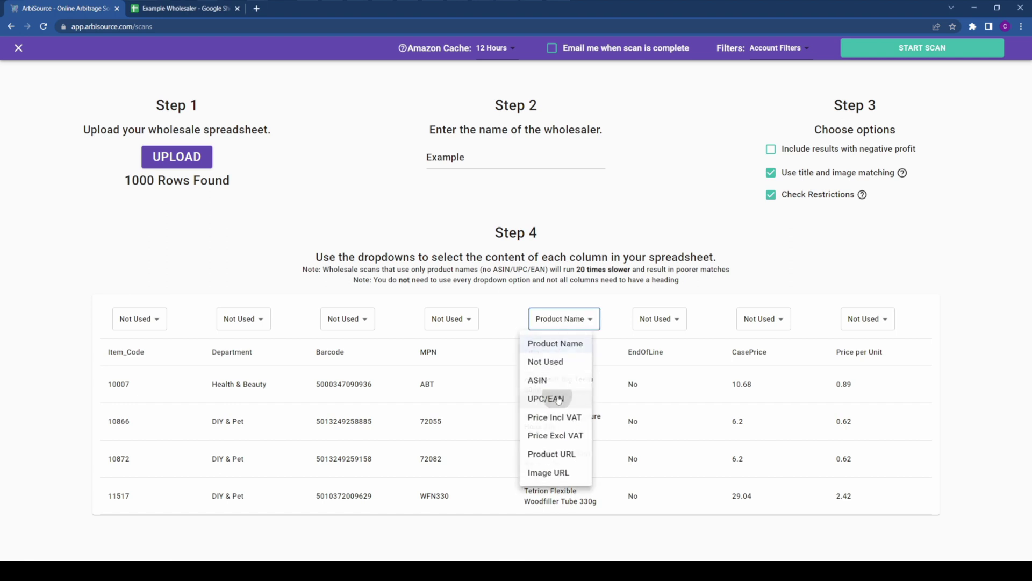
click(341, 320)
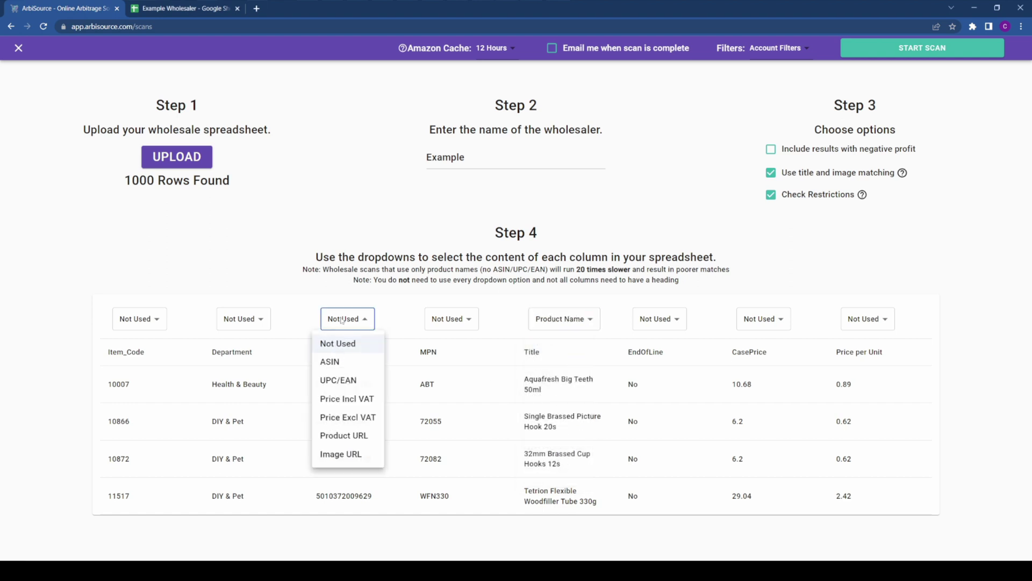
click(352, 382)
click(863, 322)
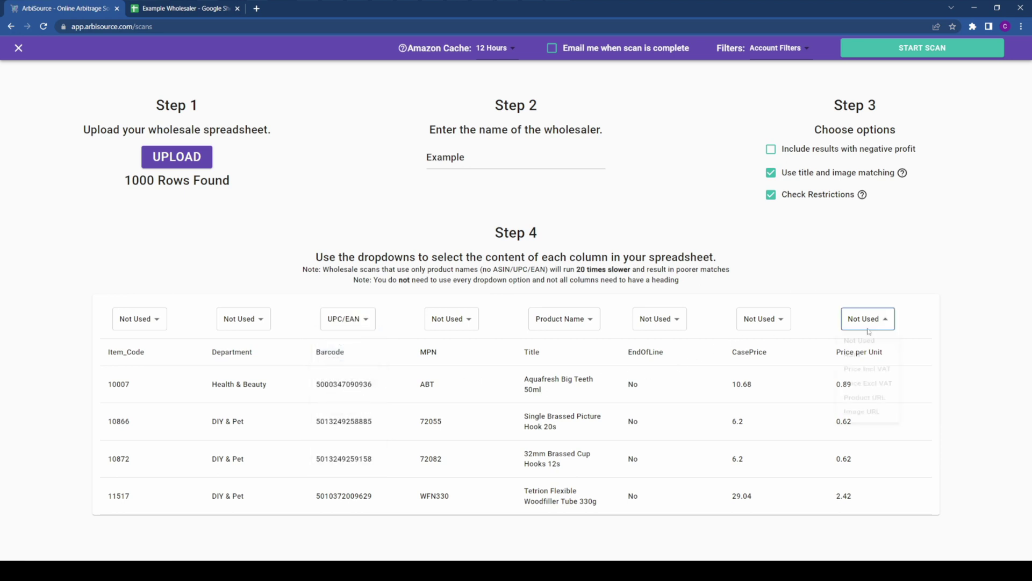
click(865, 400)
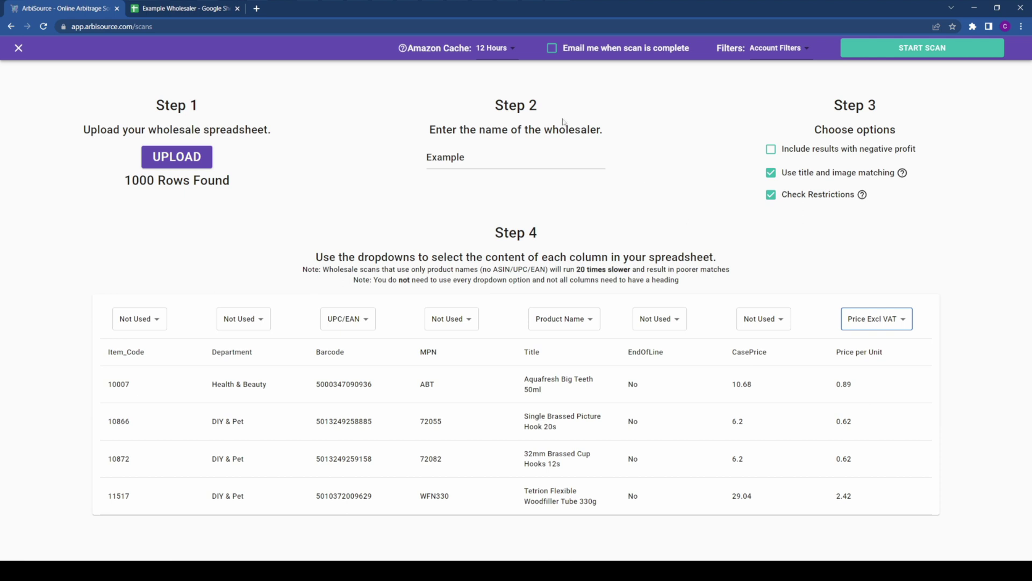
Run the wholesale scan with 12 Hours Amazon cache and Account Filters.
click(507, 49)
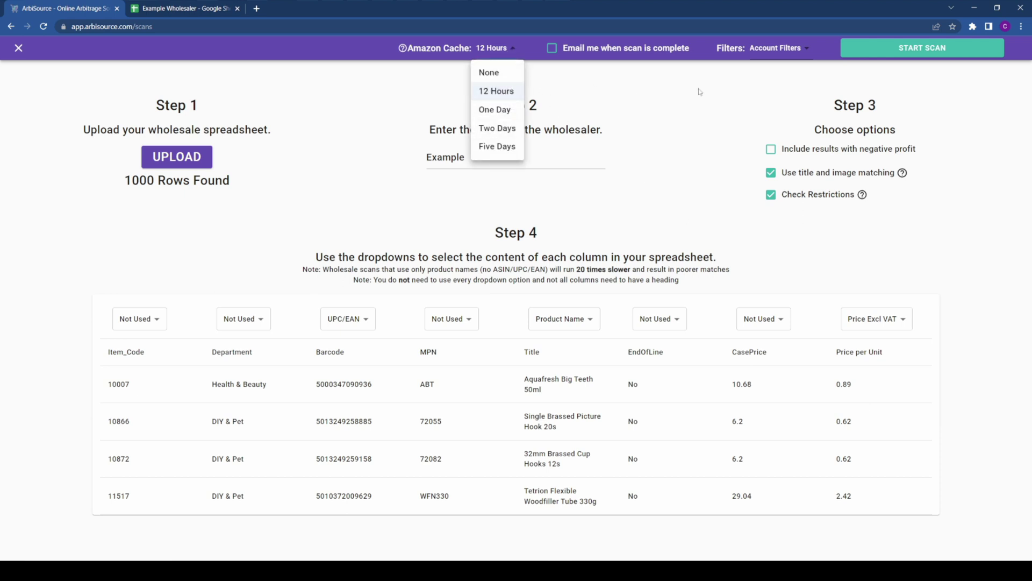
click(774, 49)
click(781, 50)
click(906, 78)
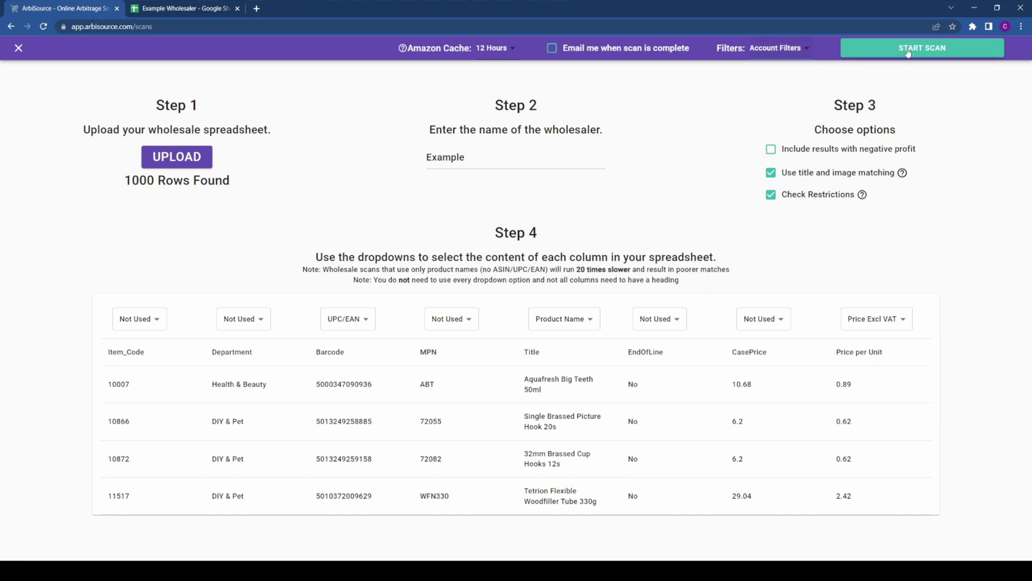
click(907, 50)
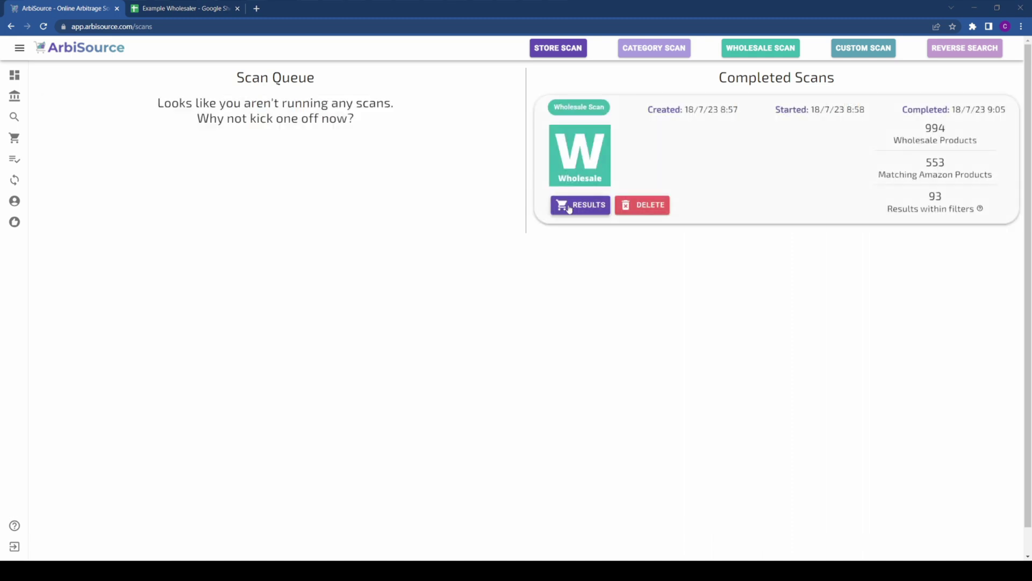
Open the completed scan's results and scroll through the 93 products' profit, ROI and BSR.
click(569, 208)
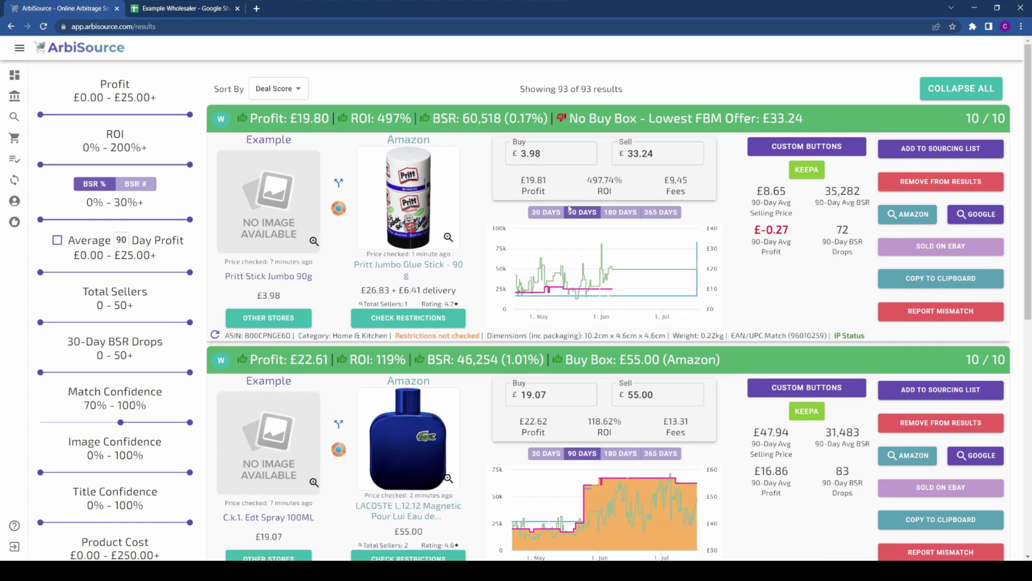
scroll(568, 208, down, 5)
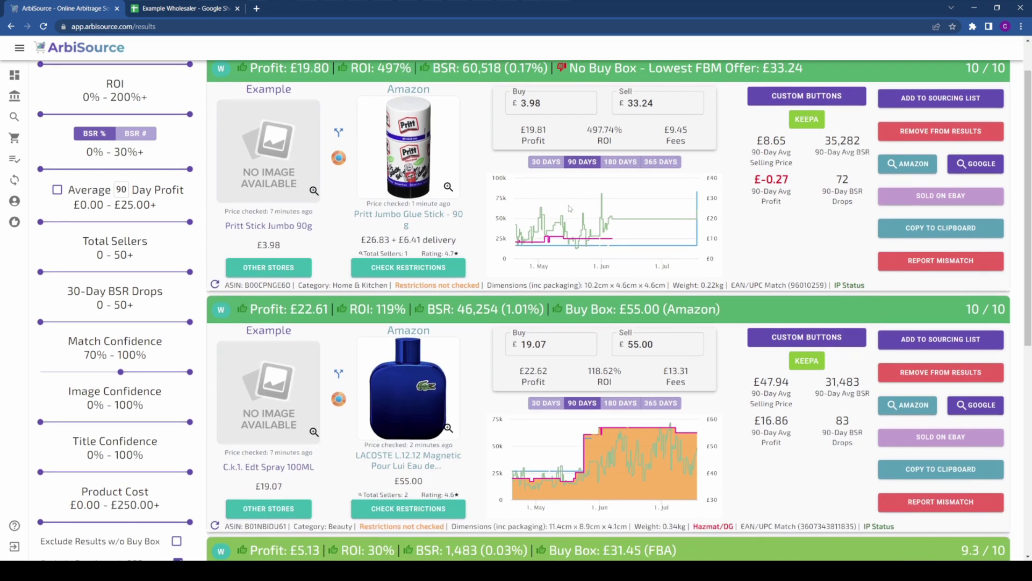
scroll(569, 209, down, 4)
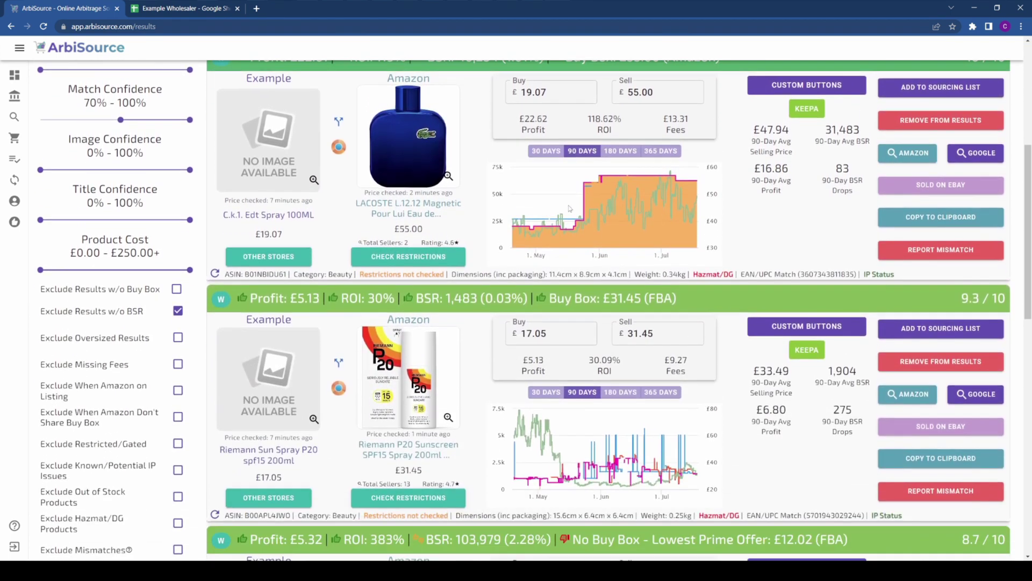
scroll(570, 209, down, 5)
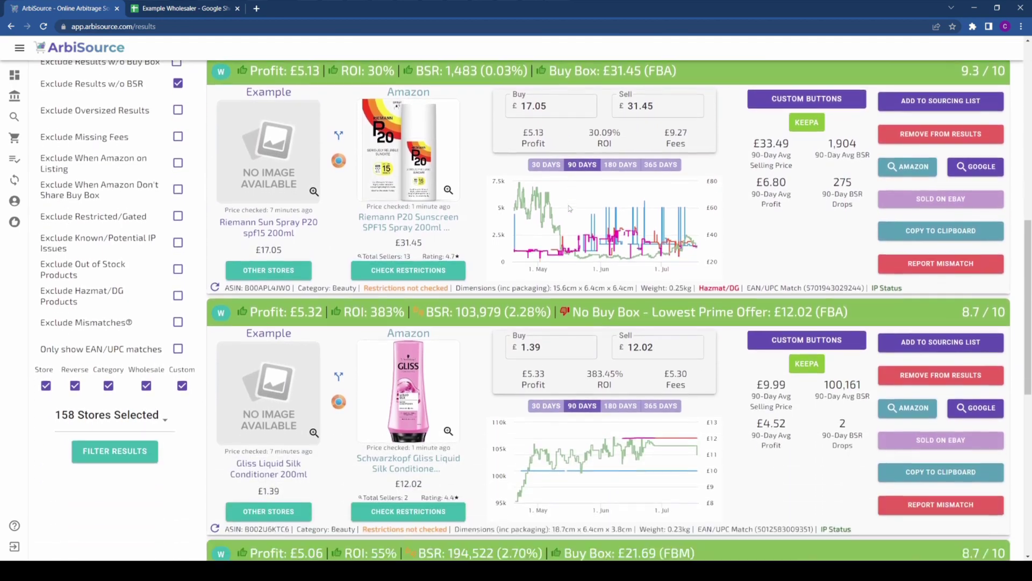
scroll(570, 209, down, 1)
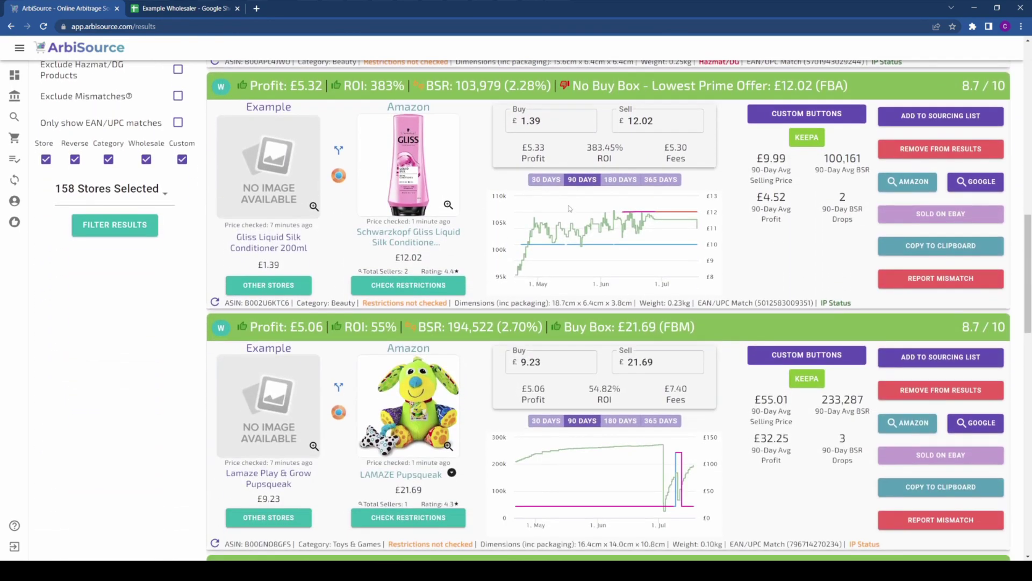